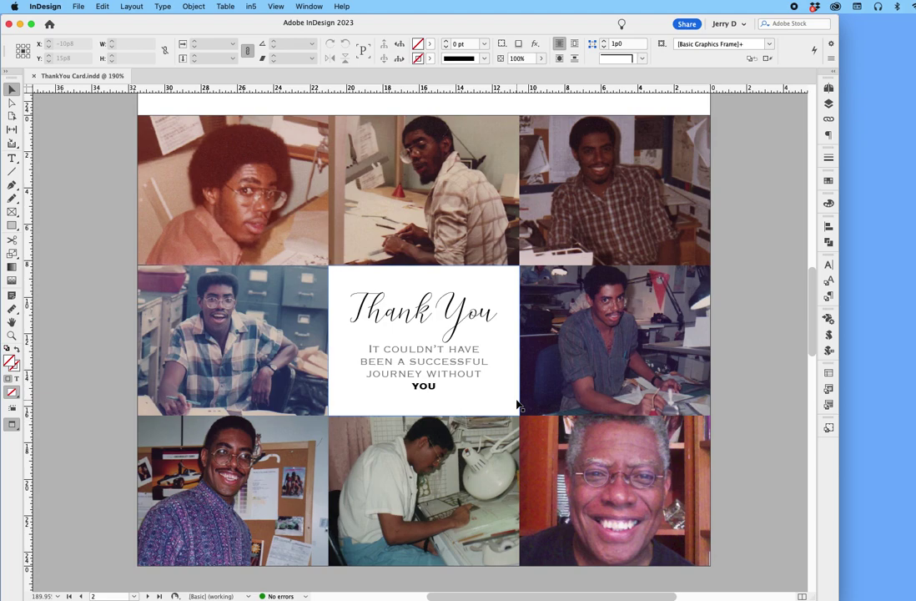
Give the Thank You text frame a 4 pt black stroke aligned to the inside of its edge
{"action": "left_click", "coordinate": [507, 313]}
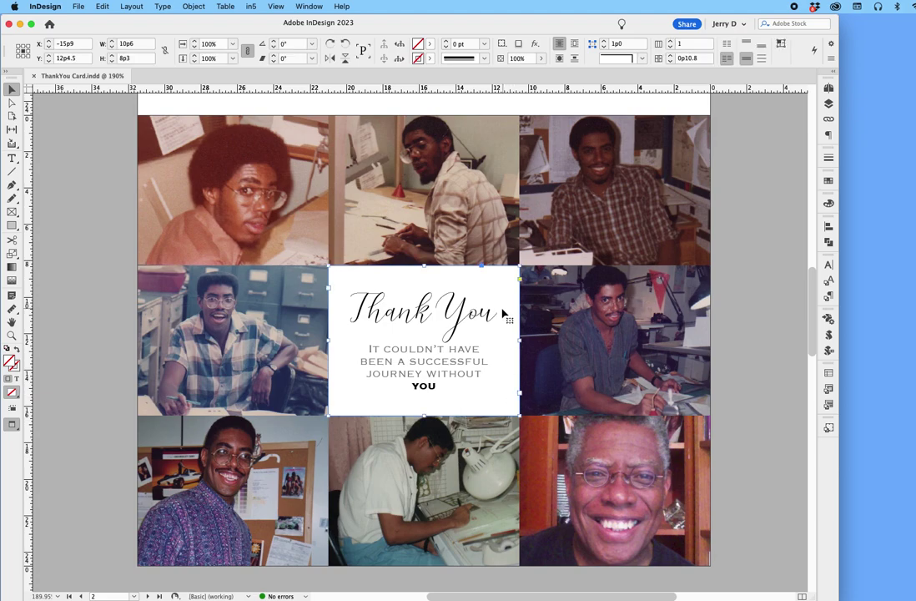
{"action": "left_click", "coordinate": [829, 158]}
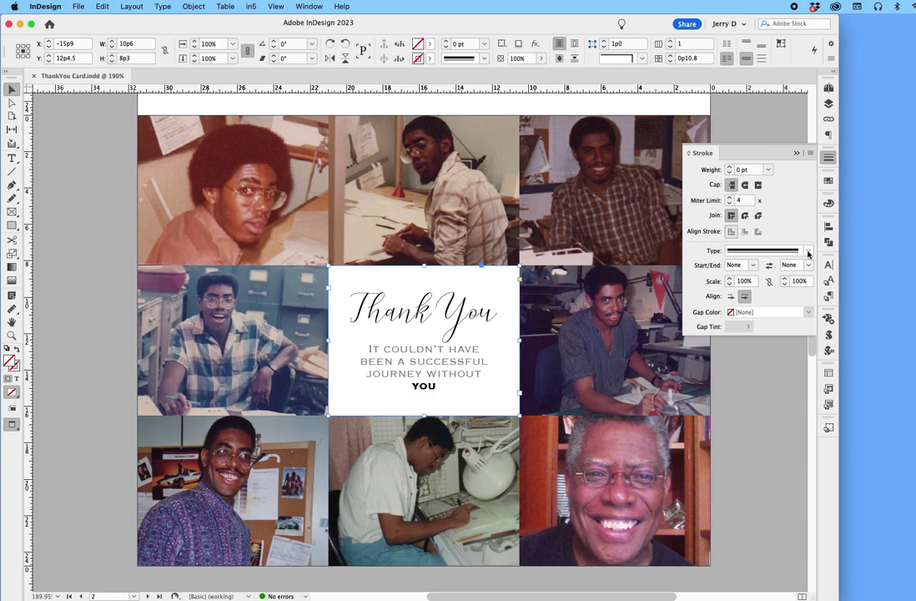
{"action": "left_click", "coordinate": [807, 252]}
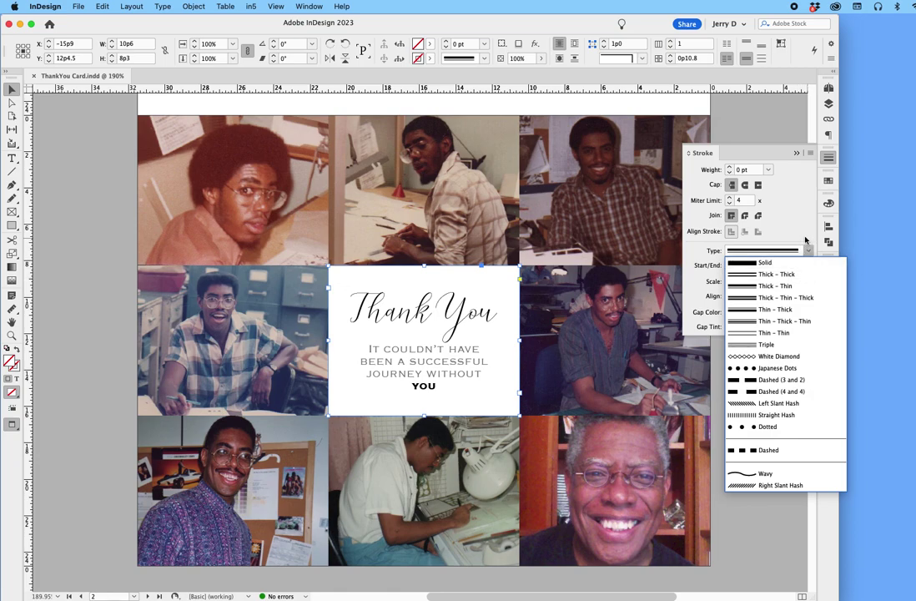
{"action": "left_click", "coordinate": [741, 171]}
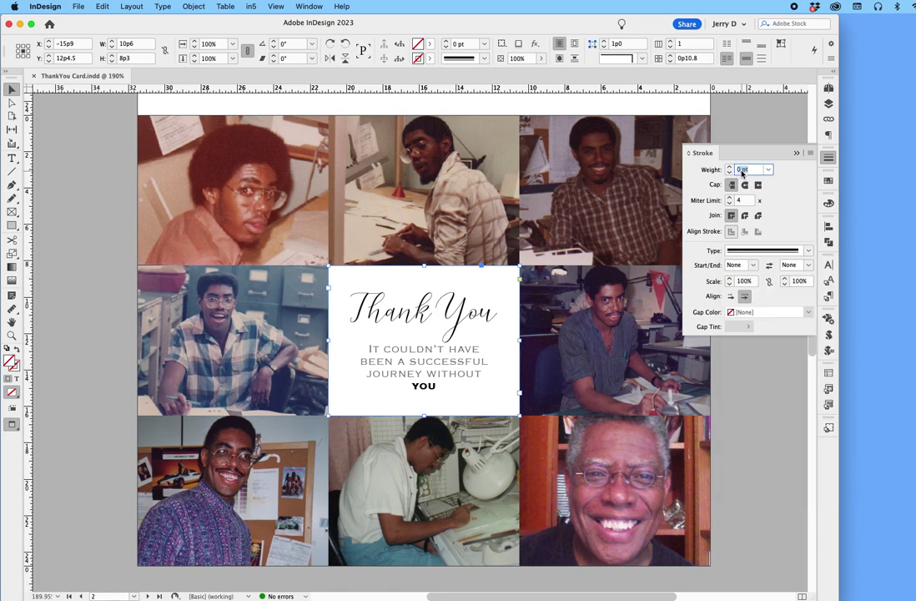
{"action": "type", "text": "4"}
{"action": "key", "text": "Return"}
{"action": "left_click", "coordinate": [794, 250]}
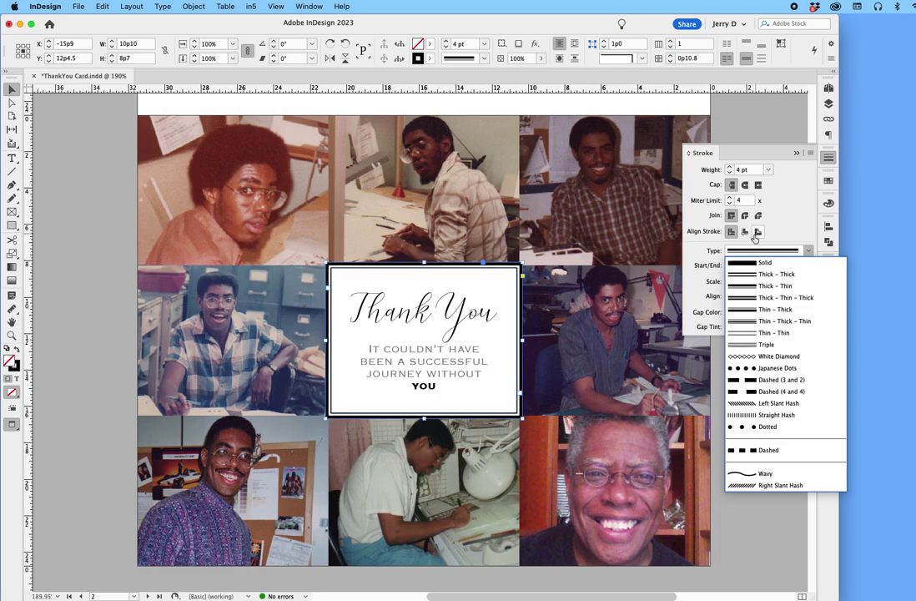
{"action": "left_click", "coordinate": [744, 231]}
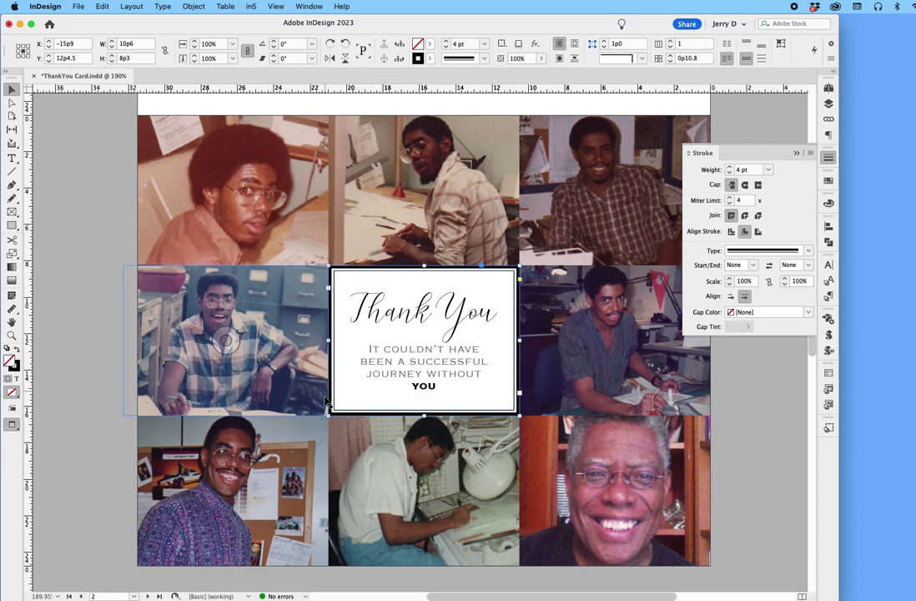
{"action": "left_click", "coordinate": [745, 119]}
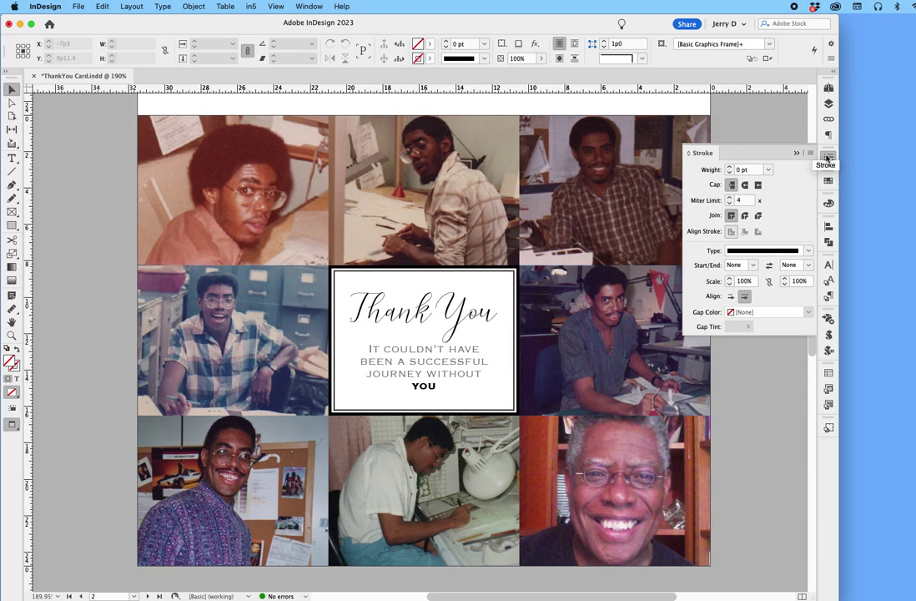
Start a new stroke style from the Stroke Styles manager in the Stroke panel menu
{"action": "left_click", "coordinate": [811, 154]}
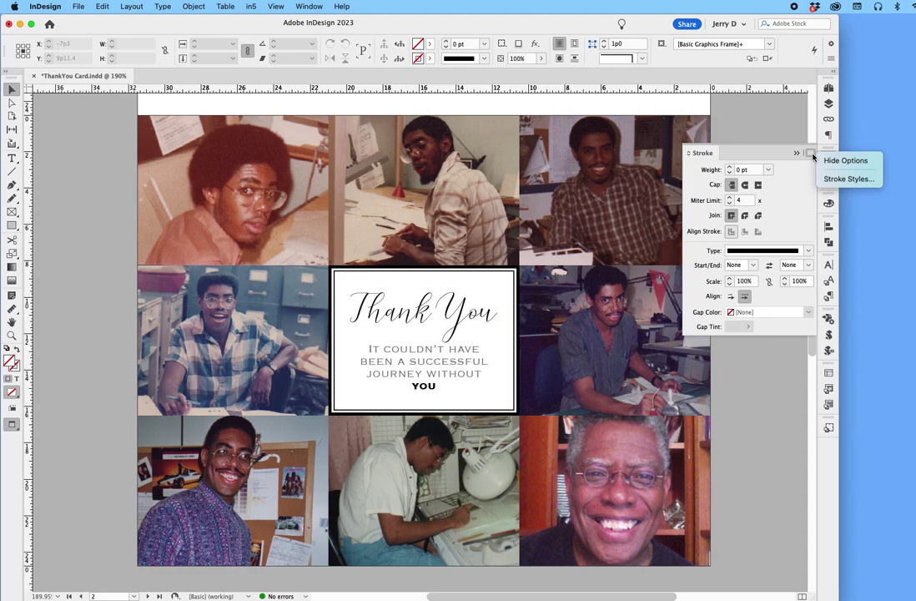
{"action": "left_click", "coordinate": [847, 179]}
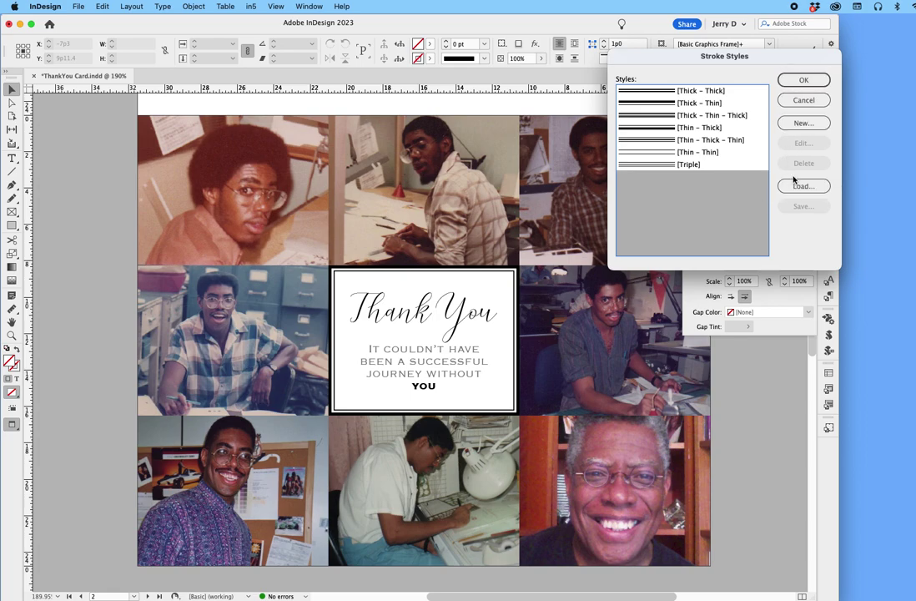
{"action": "left_click", "coordinate": [808, 125]}
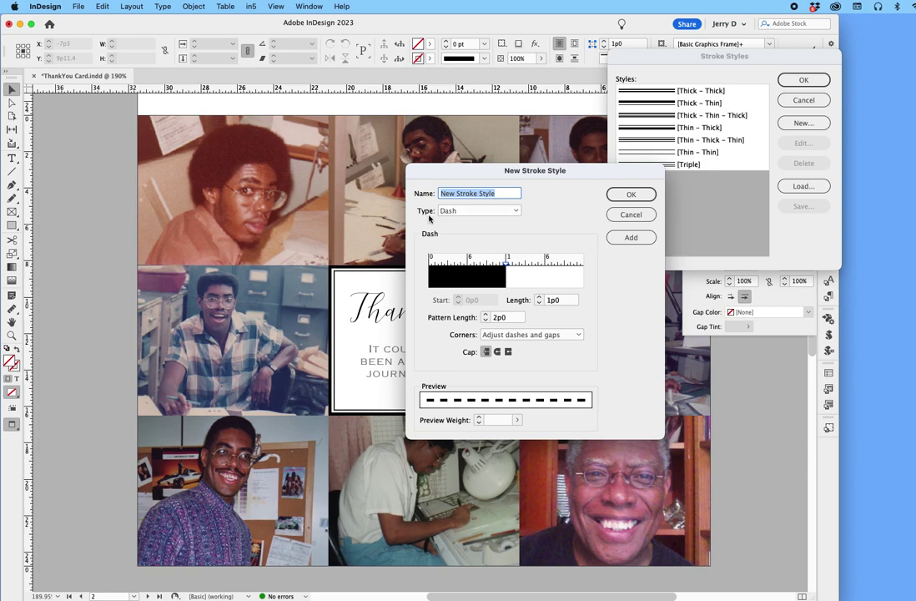
Make the style a Stripe: thick stripe from 36% at 38% width, thin bottom stripe at 87%, 10% width
{"action": "left_click", "coordinate": [515, 212]}
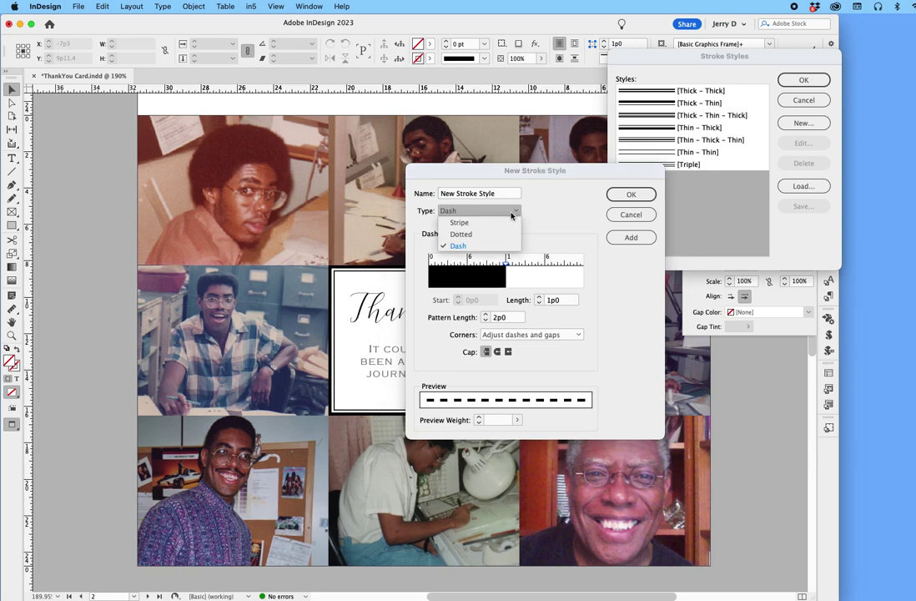
{"action": "left_click", "coordinate": [474, 223]}
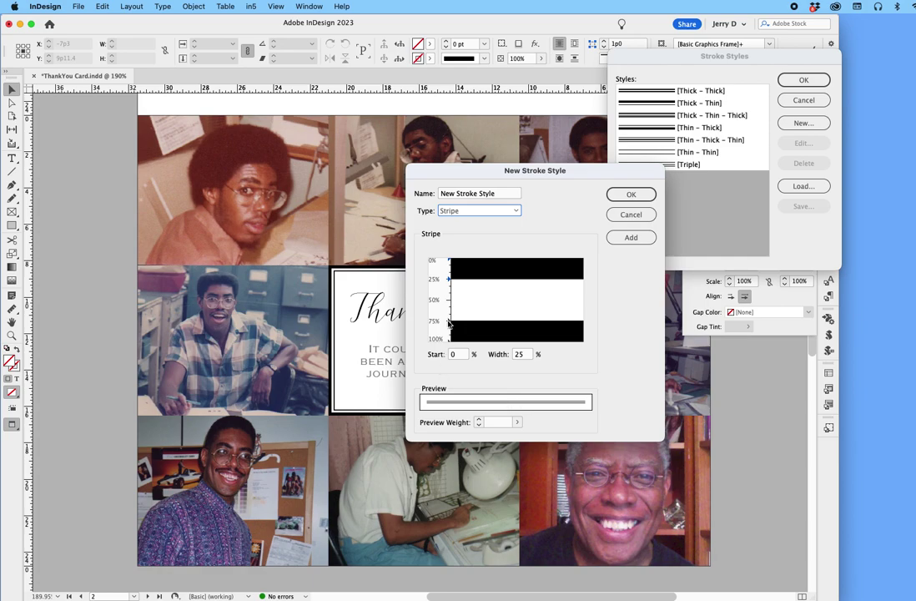
{"action": "left_click_drag", "start_coordinate": [449, 324], "coordinate": [448, 336]}
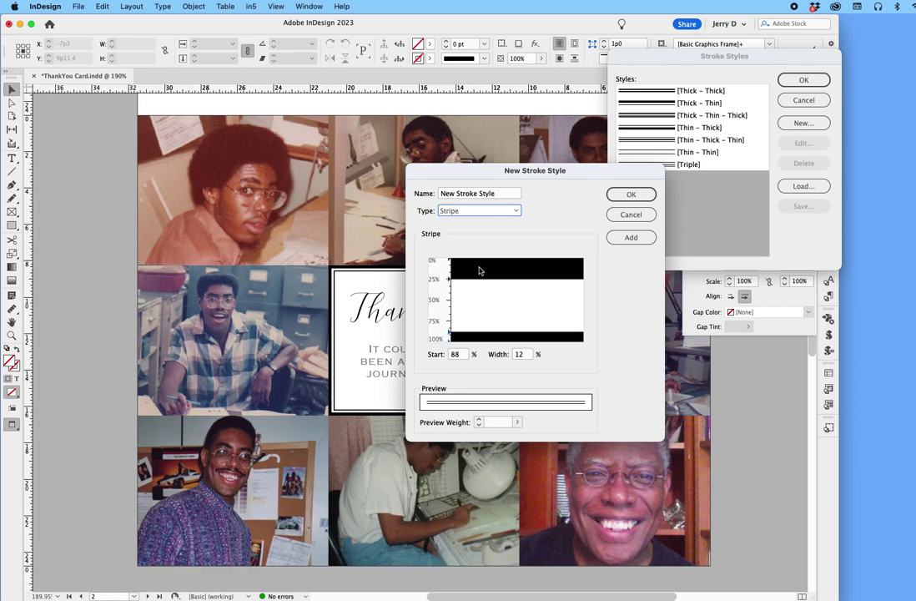
{"action": "left_click_drag", "start_coordinate": [449, 332], "coordinate": [448, 334]}
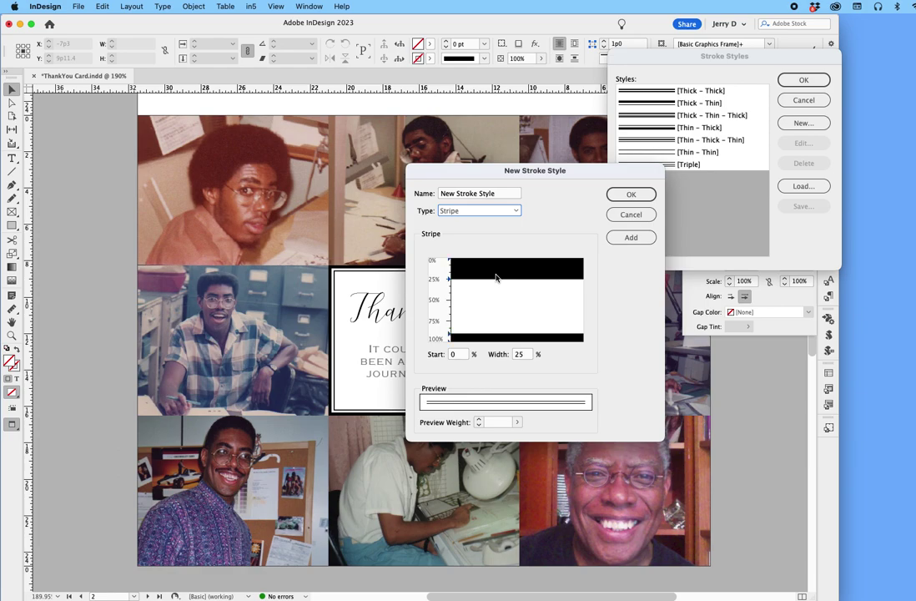
{"action": "mouse_move", "coordinate": [495, 278]}
{"action": "left_mouse_down"}
{"action": "mouse_move", "coordinate": [495, 307]}
{"action": "mouse_move", "coordinate": [448, 316]}
{"action": "left_mouse_up"}
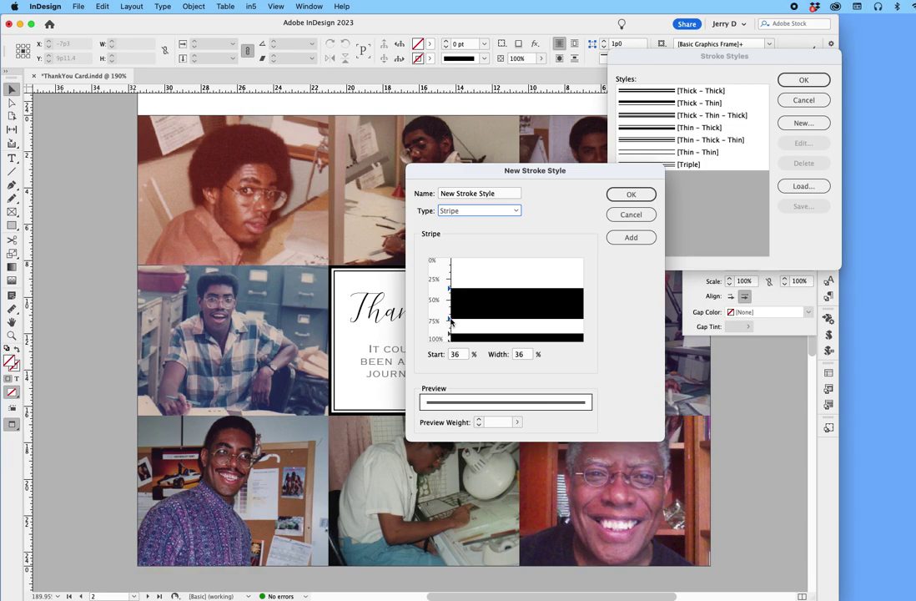
{"action": "left_click_drag", "start_coordinate": [450, 322], "coordinate": [451, 325]}
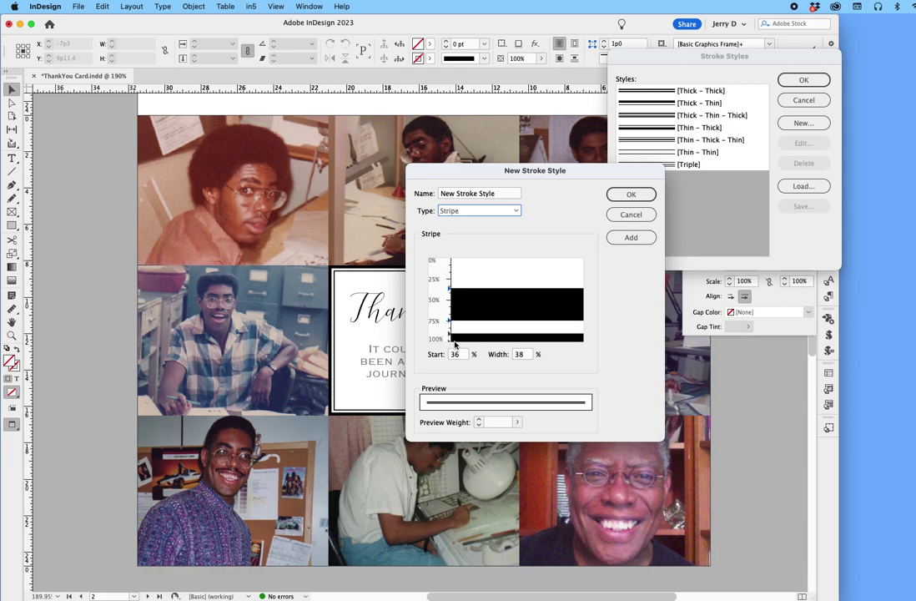
{"action": "left_click", "coordinate": [513, 336]}
Name the stripe style 'Custom Stripe' and save it, keeping the changes
{"action": "left_click", "coordinate": [503, 193]}
{"action": "left_click_drag", "start_coordinate": [503, 193], "coordinate": [428, 199]}
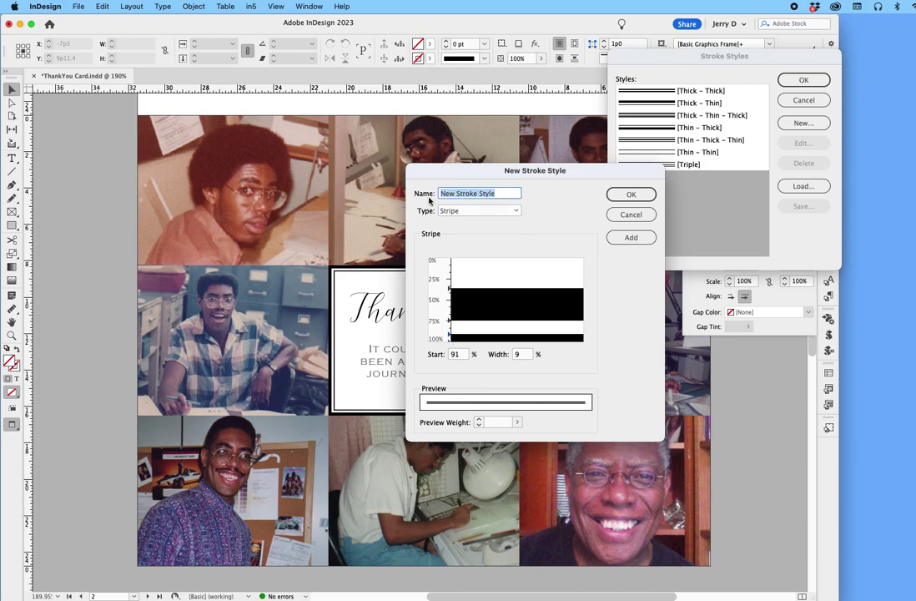
{"action": "type", "text": "Custom Stripe"}
{"action": "left_click", "coordinate": [634, 195]}
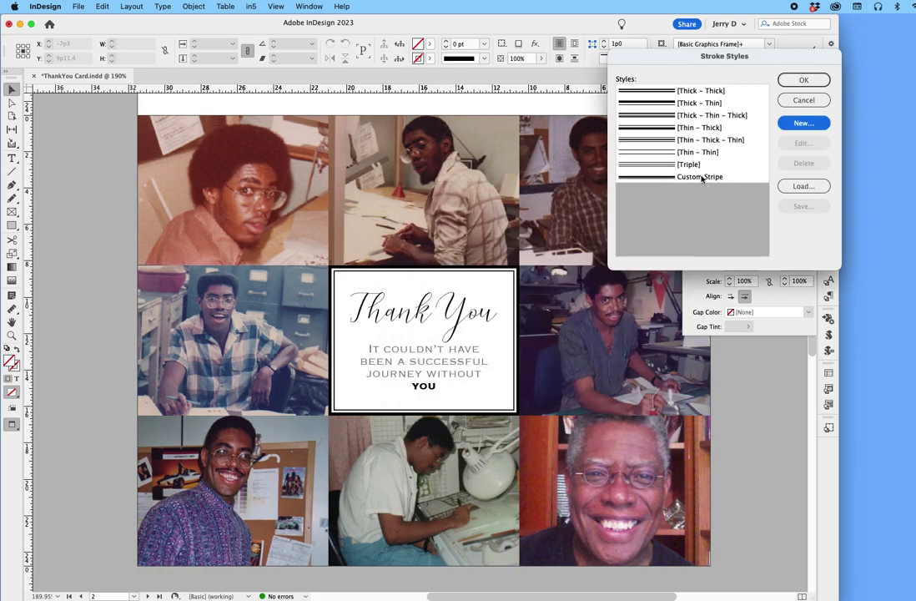
{"action": "left_click", "coordinate": [804, 80]}
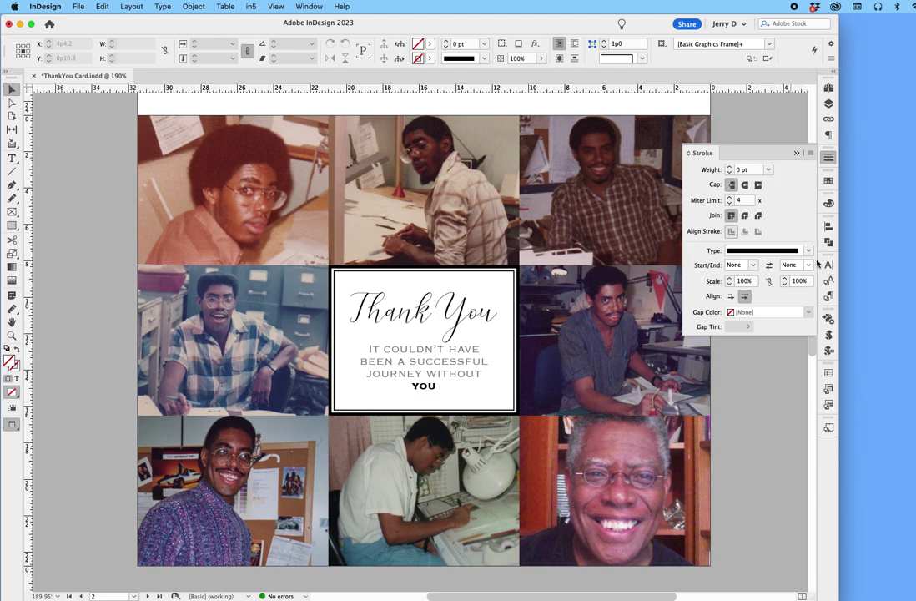
With nothing selected, make Custom Stripe the default stroke type at 5 pt weight
{"action": "left_click", "coordinate": [808, 252]}
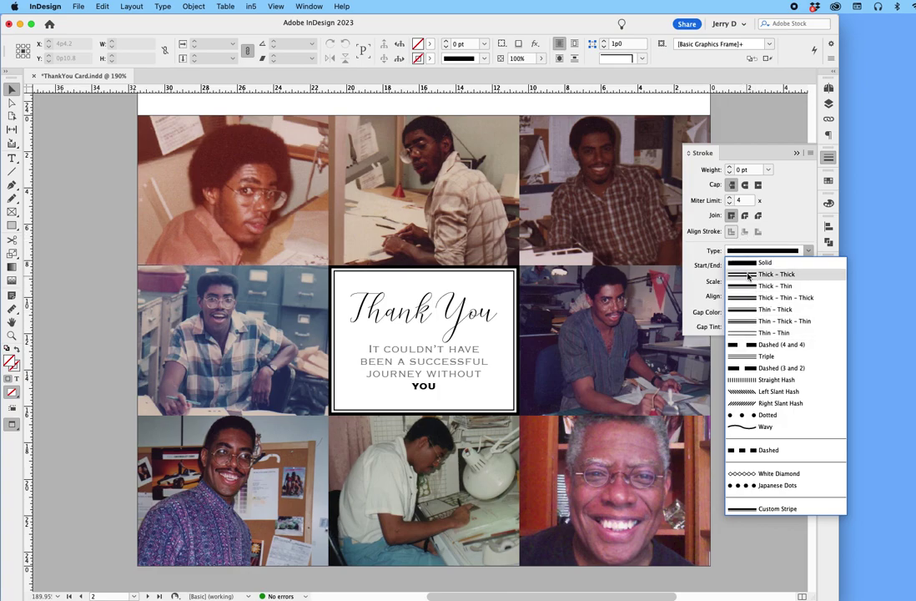
{"action": "left_click", "coordinate": [780, 509]}
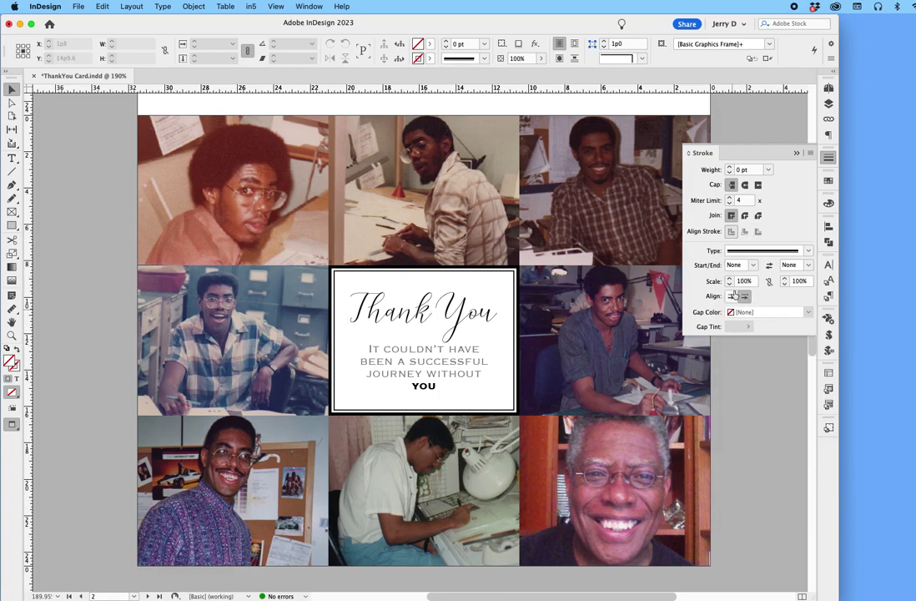
{"action": "left_click_drag", "start_coordinate": [752, 170], "coordinate": [730, 170]}
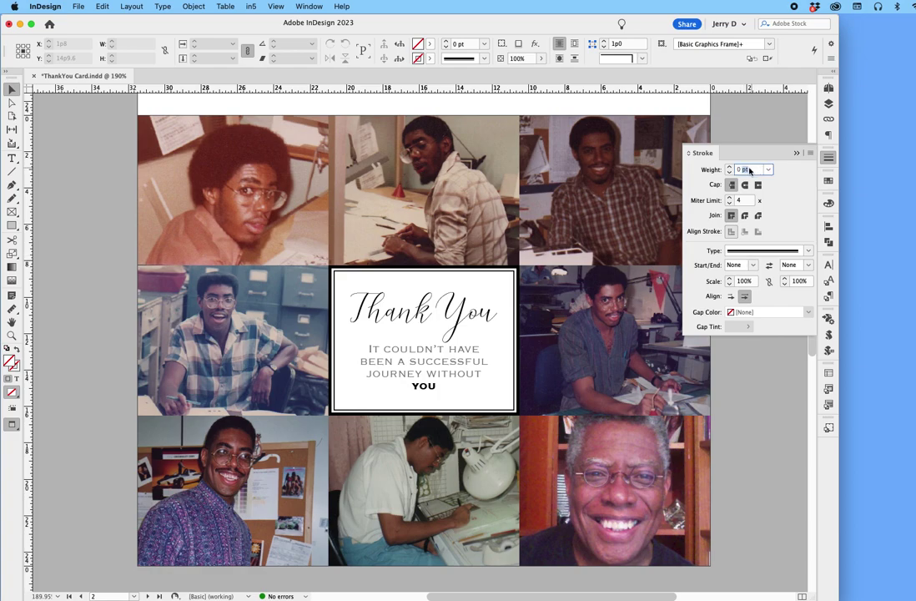
{"action": "type", "text": "5"}
{"action": "key", "text": "Return"}
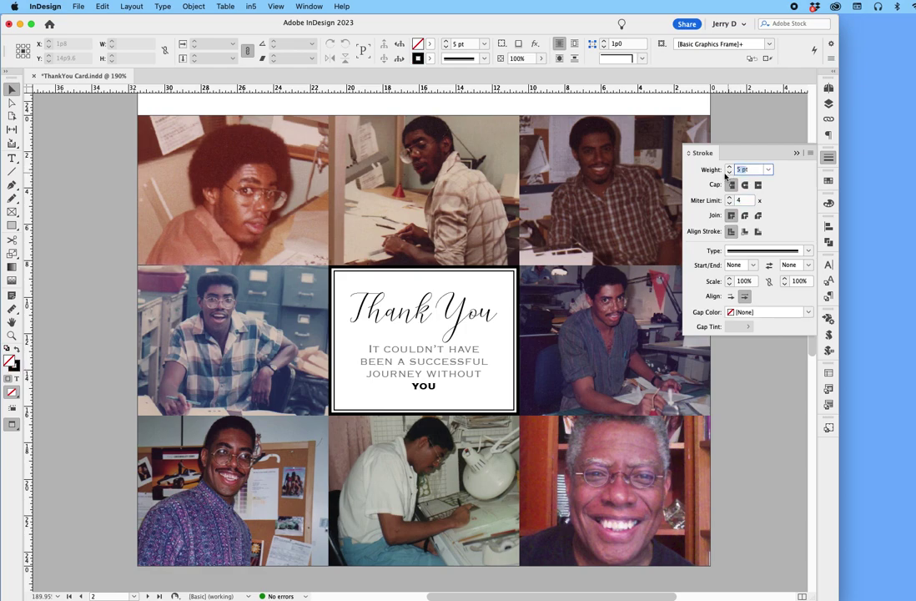
{"action": "left_click", "coordinate": [756, 250]}
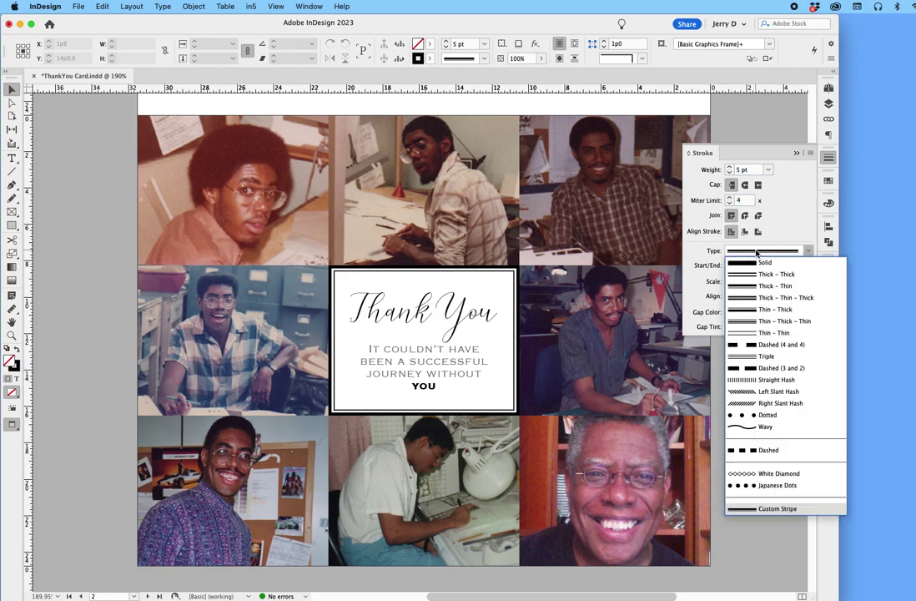
{"action": "left_click", "coordinate": [759, 203]}
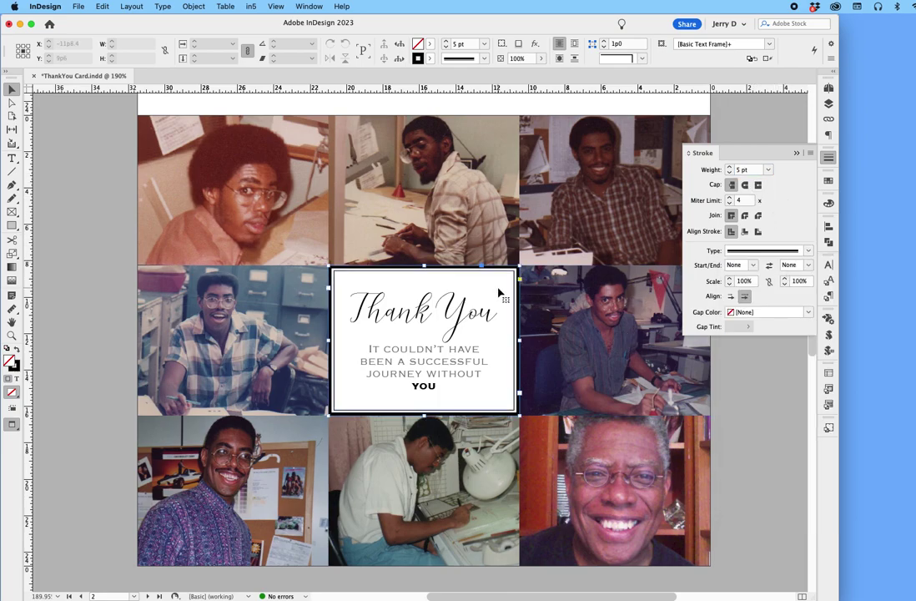
Change the Thank You frame's border to a 5 pt Custom Stripe stroke, then deselect to view the card
{"action": "left_click", "coordinate": [499, 291]}
{"action": "triple_click", "coordinate": [757, 170]}
{"action": "type", "text": "5"}
{"action": "left_click", "coordinate": [808, 250]}
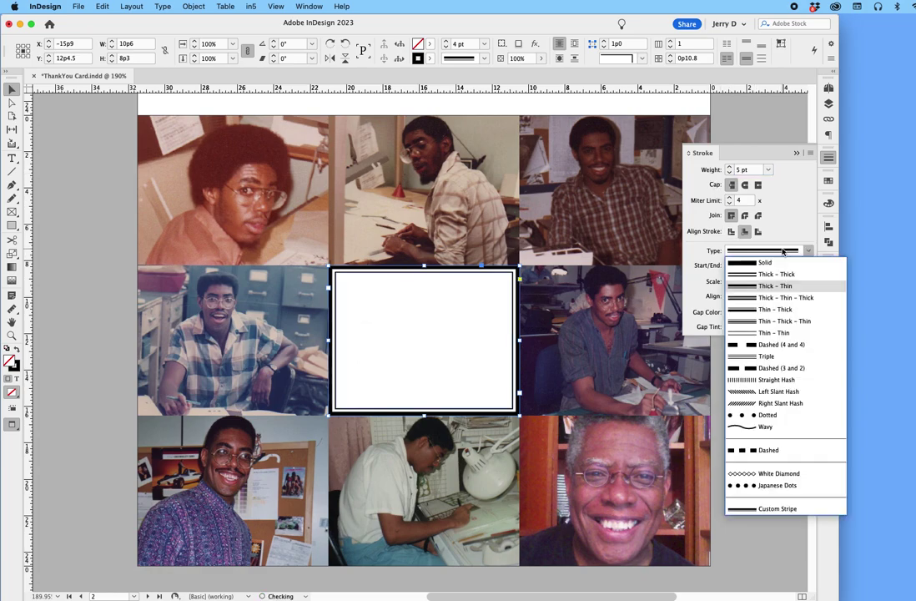
{"action": "left_click", "coordinate": [768, 510]}
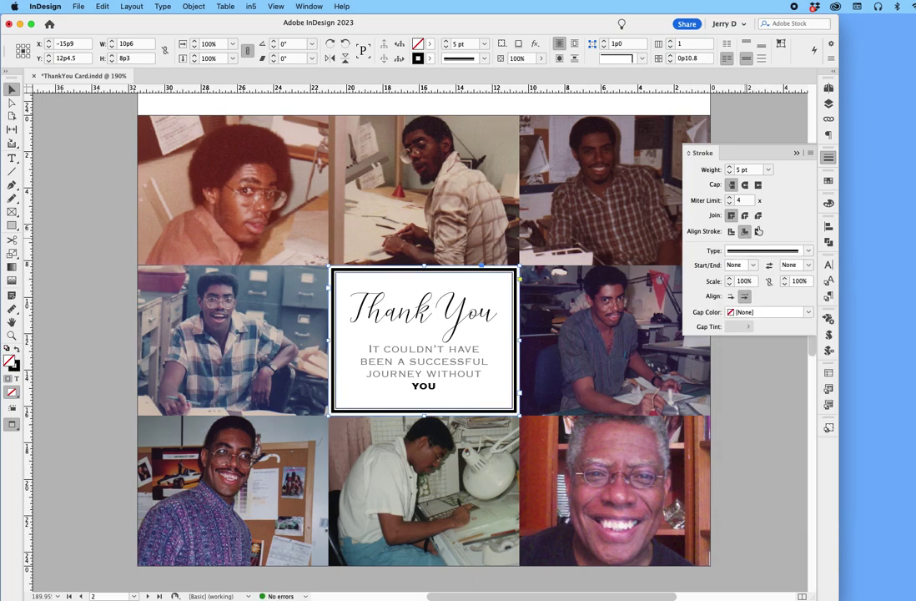
{"action": "left_click", "coordinate": [796, 155]}
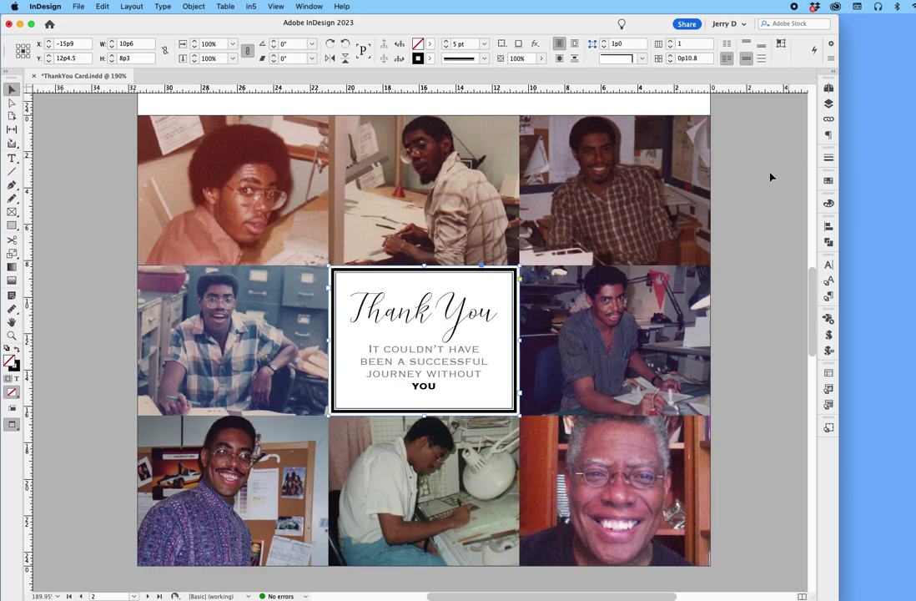
{"action": "left_click", "coordinate": [722, 360]}
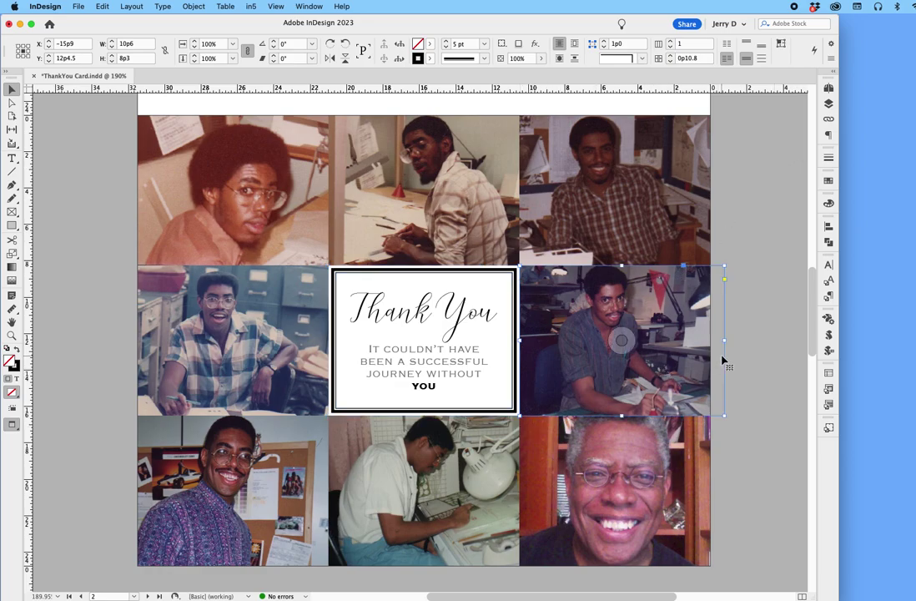
{"action": "left_click", "coordinate": [752, 177]}
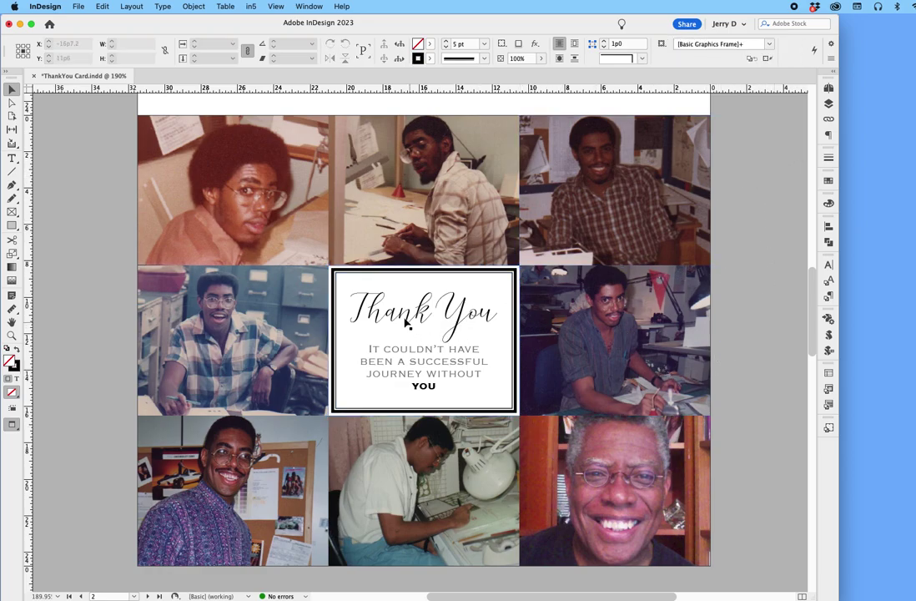